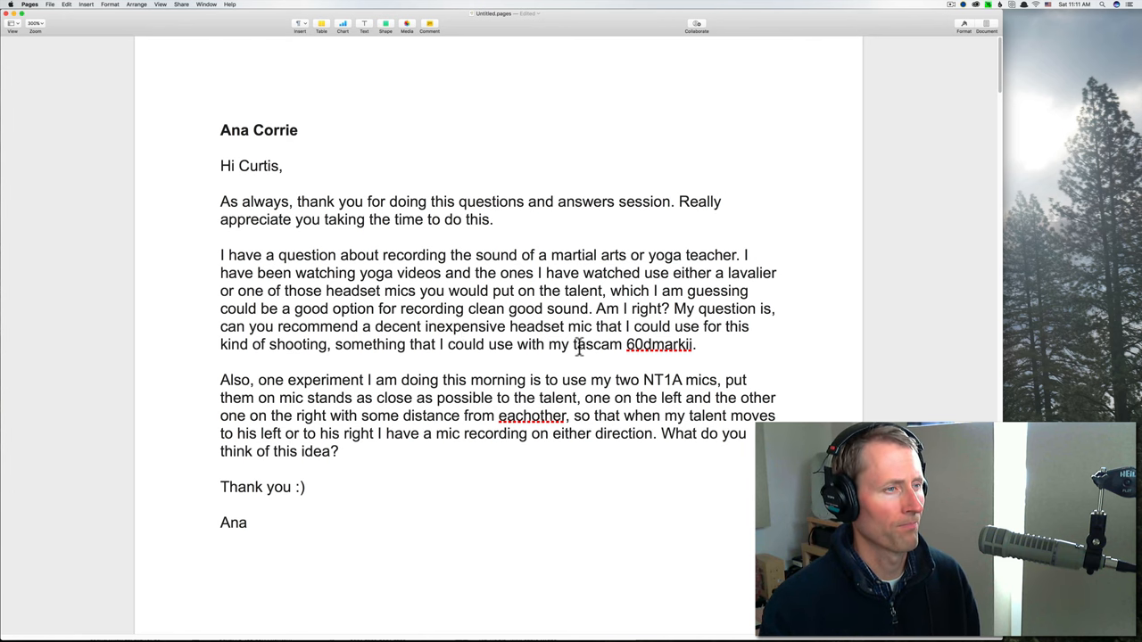
pyautogui.press('super+Tab')
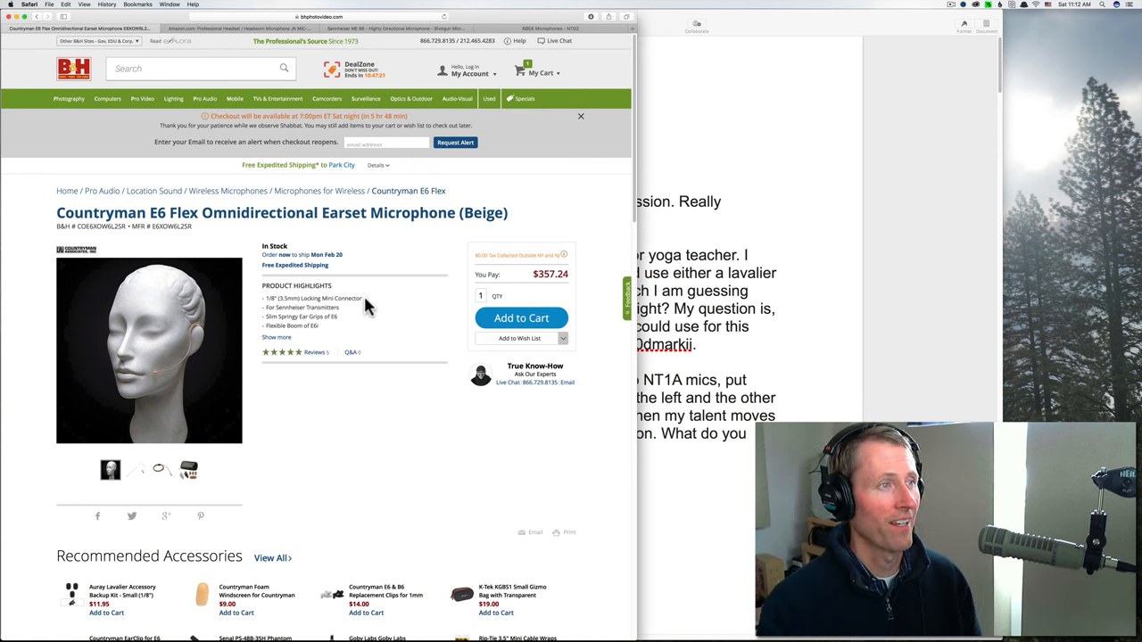
# Step: View the Amazon JK MIC-J 071S headset mic page and highlight its Sennheiser Wireless System compatibility
pyautogui.click(225, 28)
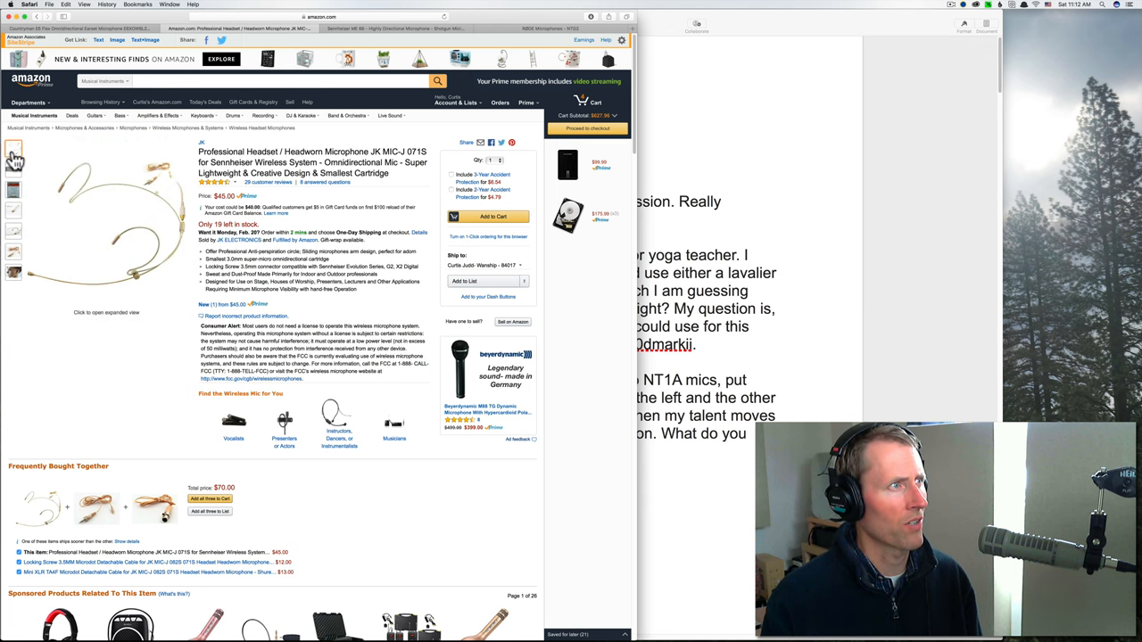
pyautogui.moveTo(14, 170)
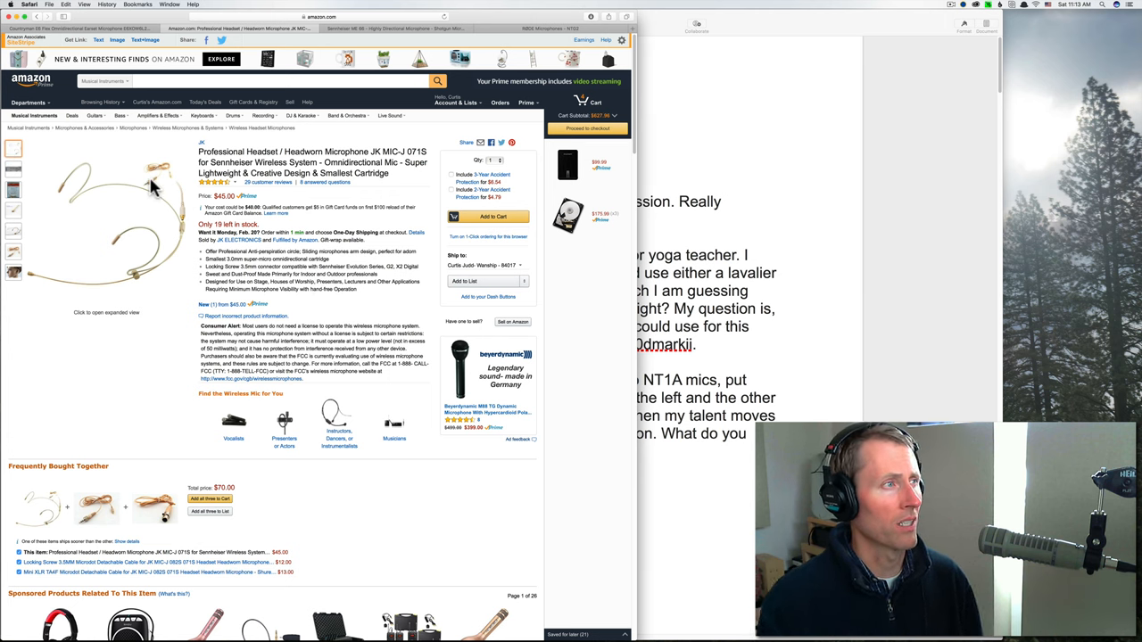
pyautogui.moveTo(14, 230)
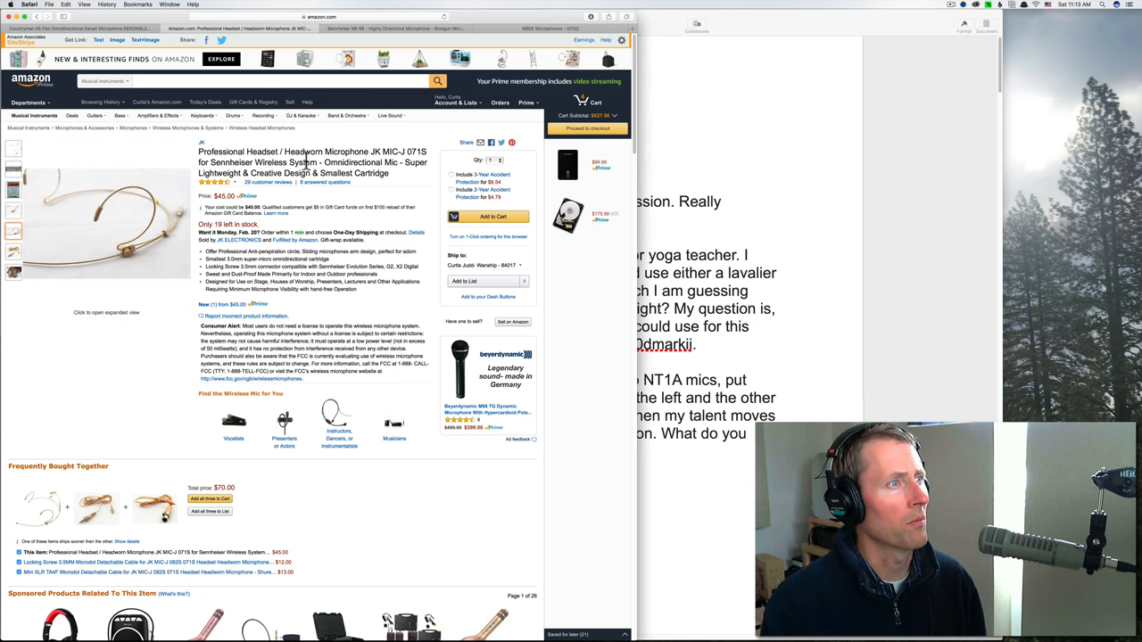
pyautogui.moveTo(213, 163); pyautogui.dragTo(306, 160)
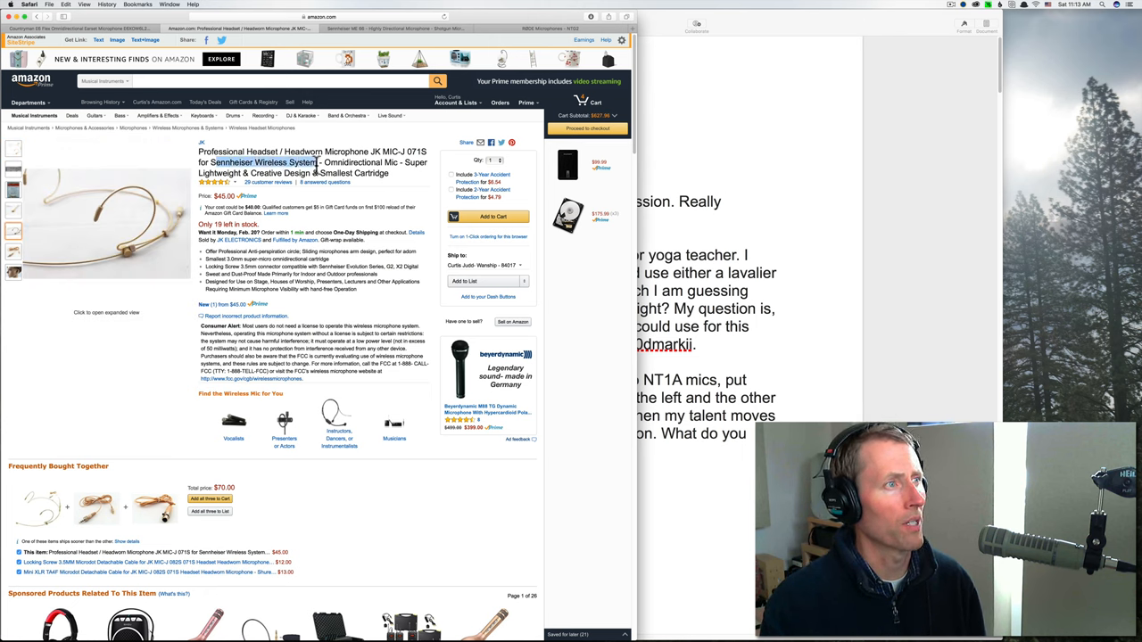
pyautogui.click(318, 163)
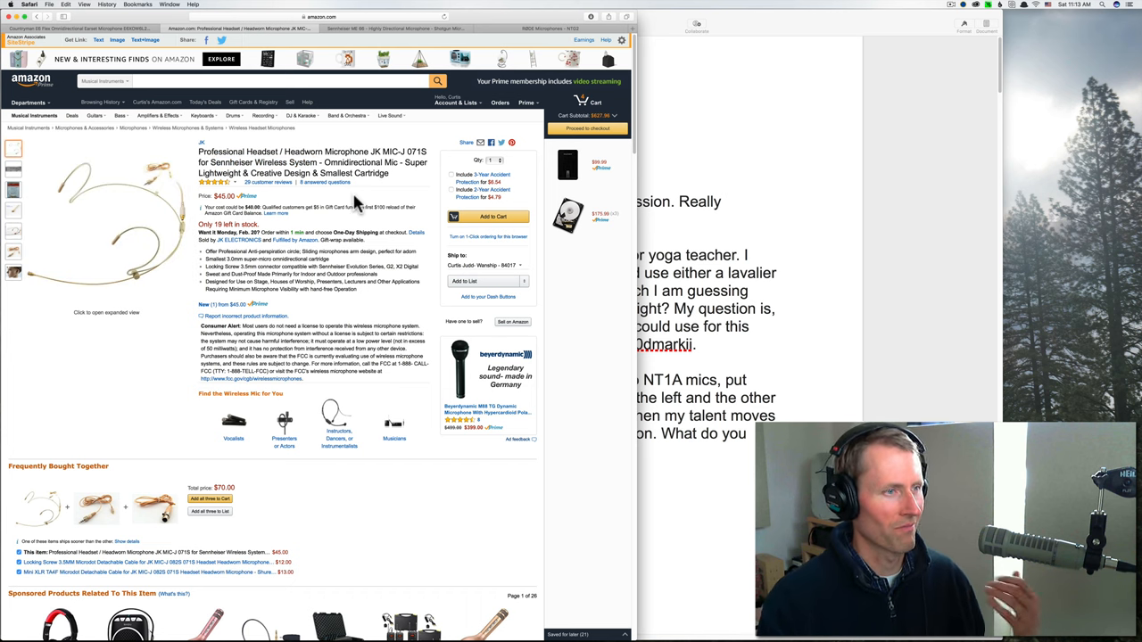
# Step: Return to the Pages letters document for the next viewer question
pyautogui.click(767, 219)
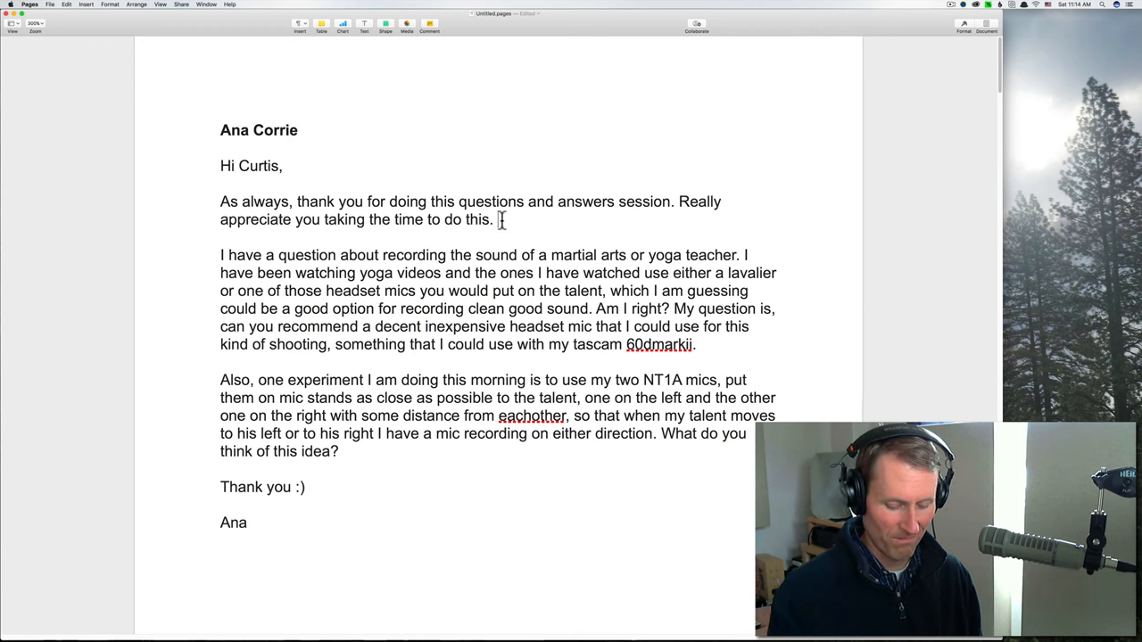
pyautogui.scroll(-10, 502, 221)
pyautogui.scroll(-2, 436, 250)
pyautogui.scroll(-3, 390, 321)
pyautogui.scroll(-3, 390, 318)
pyautogui.scroll(-3, 389, 319)
pyautogui.scroll(-1, 390, 318)
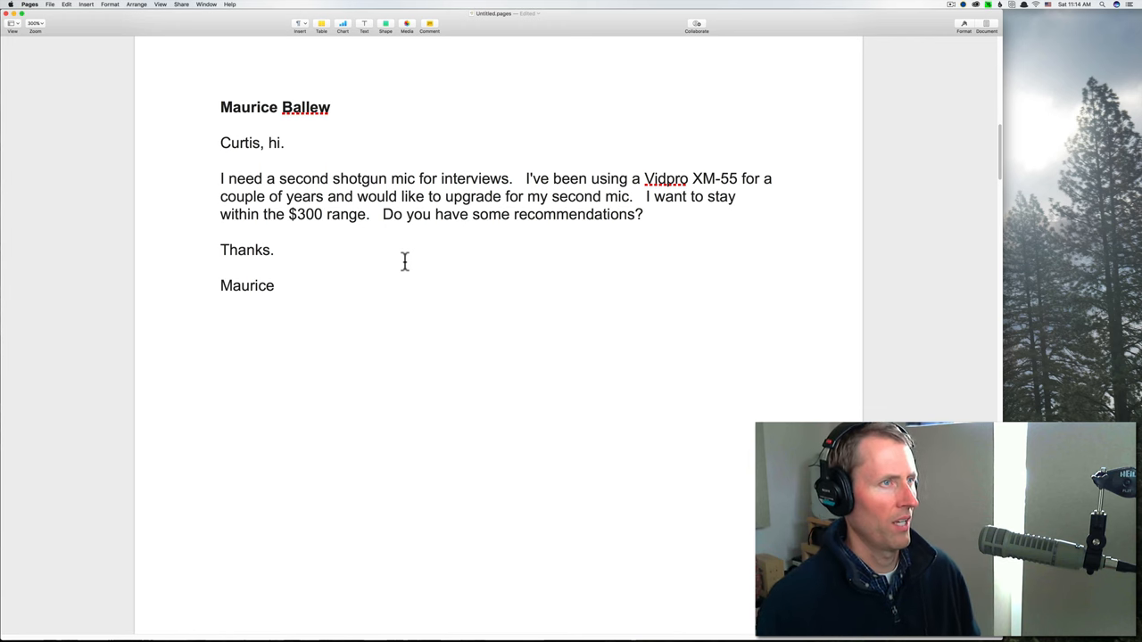
# Step: Bring Safari forward and settle on the Sennheiser ME 66 shotgun mic page
pyautogui.press('super+Tab')
pyautogui.click(380, 29)
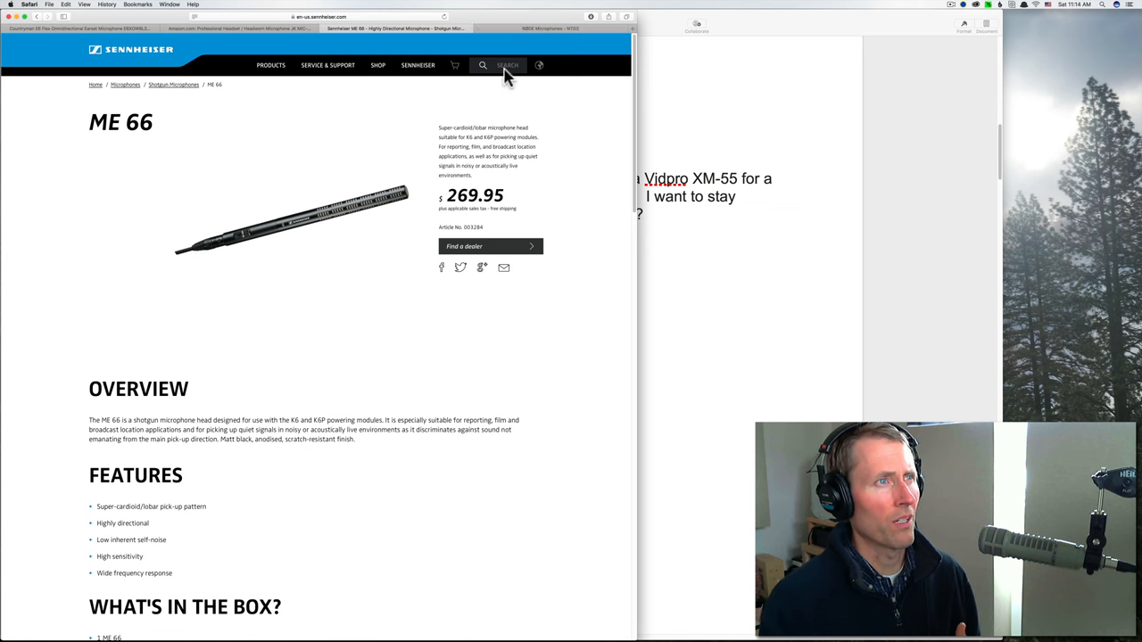
pyautogui.click(510, 30)
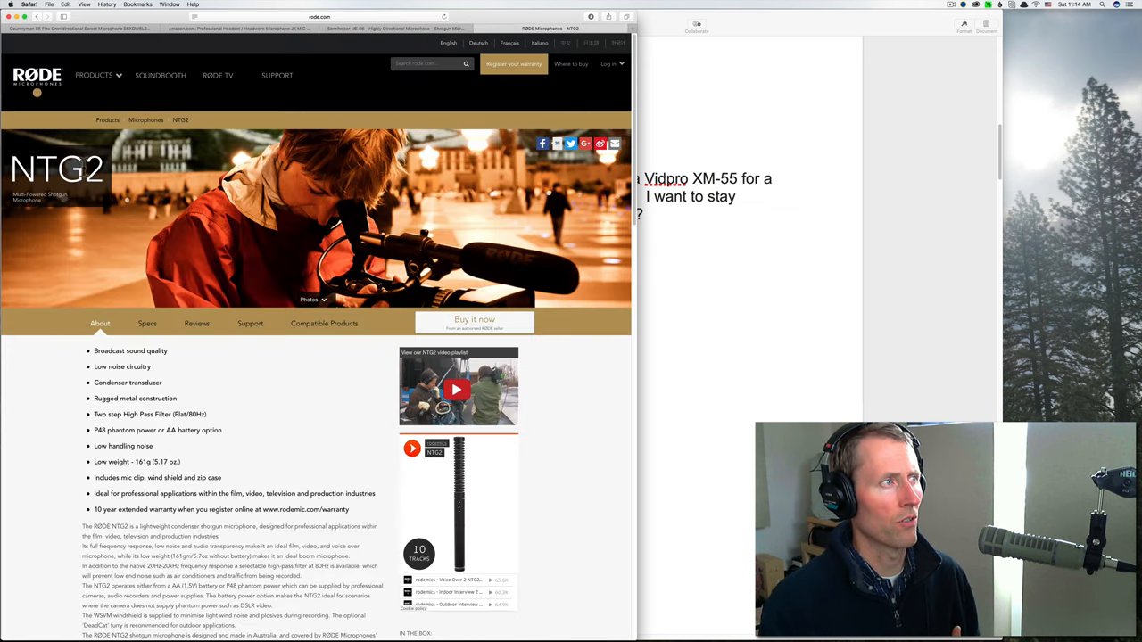
pyautogui.click(444, 32)
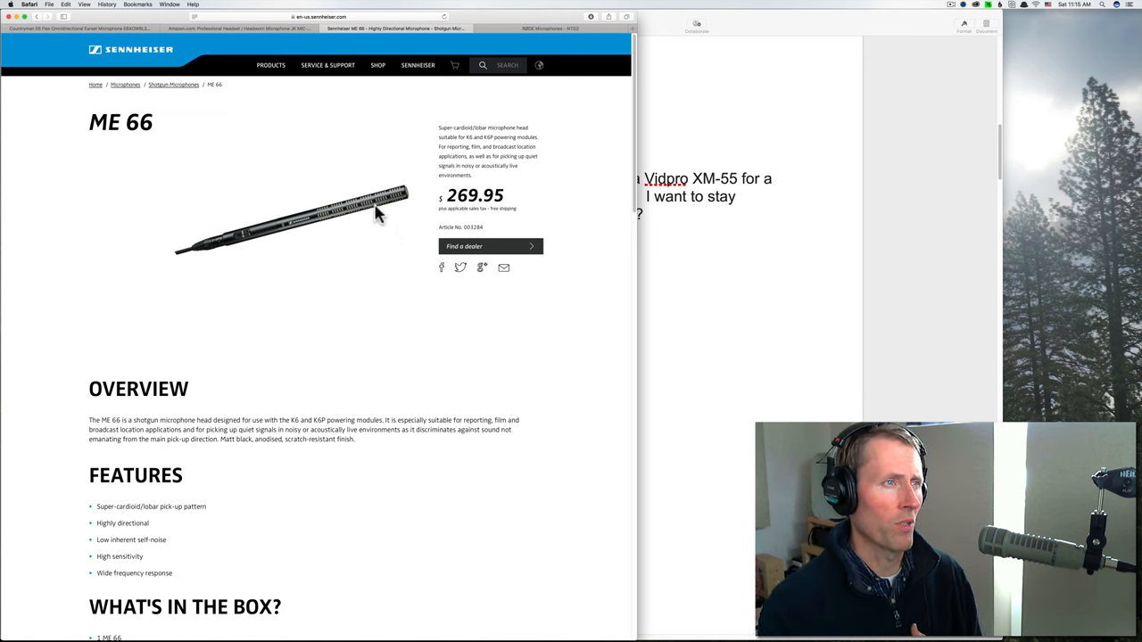
# Step: Highlight the ME 66's $269.95 price, then clear the selection
pyautogui.moveTo(447, 194); pyautogui.dragTo(520, 196)
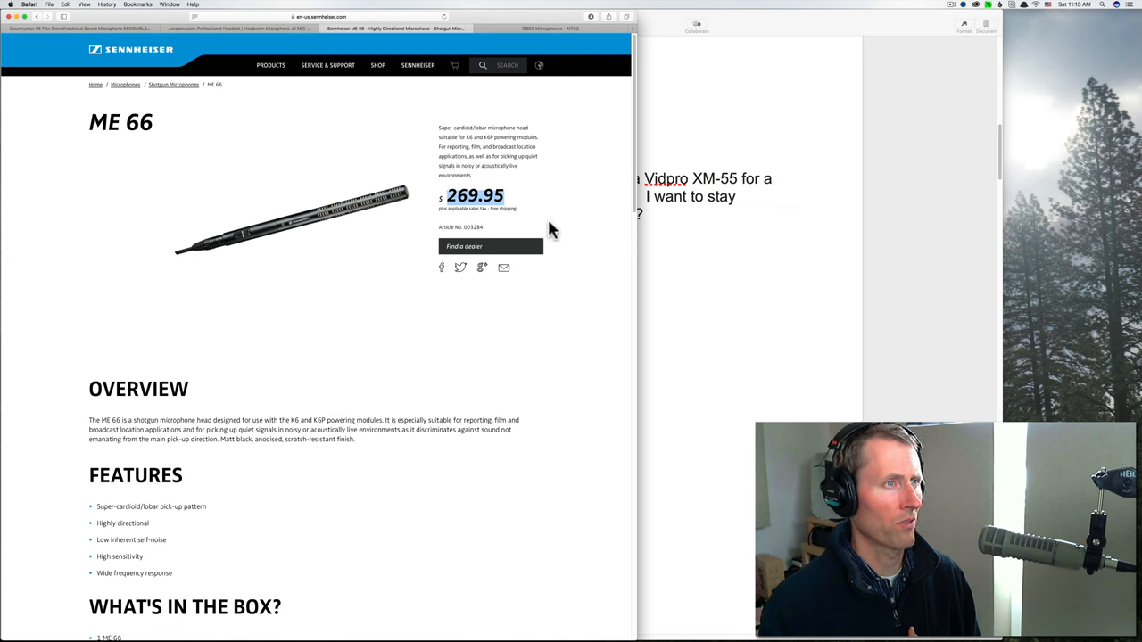
pyautogui.click(359, 417)
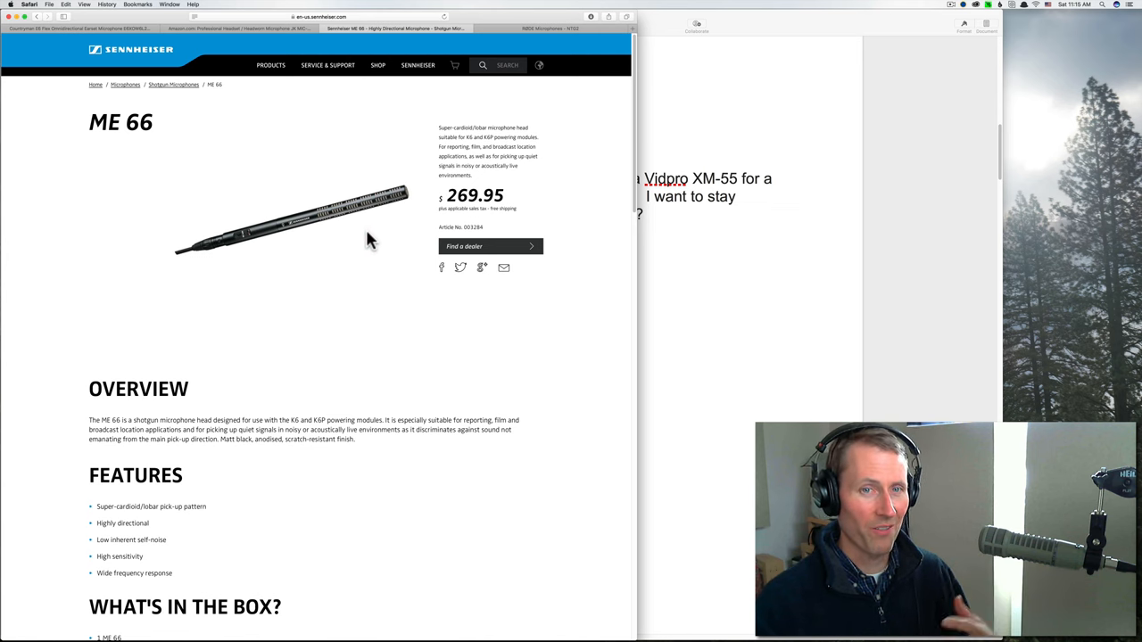
pyautogui.click(376, 196)
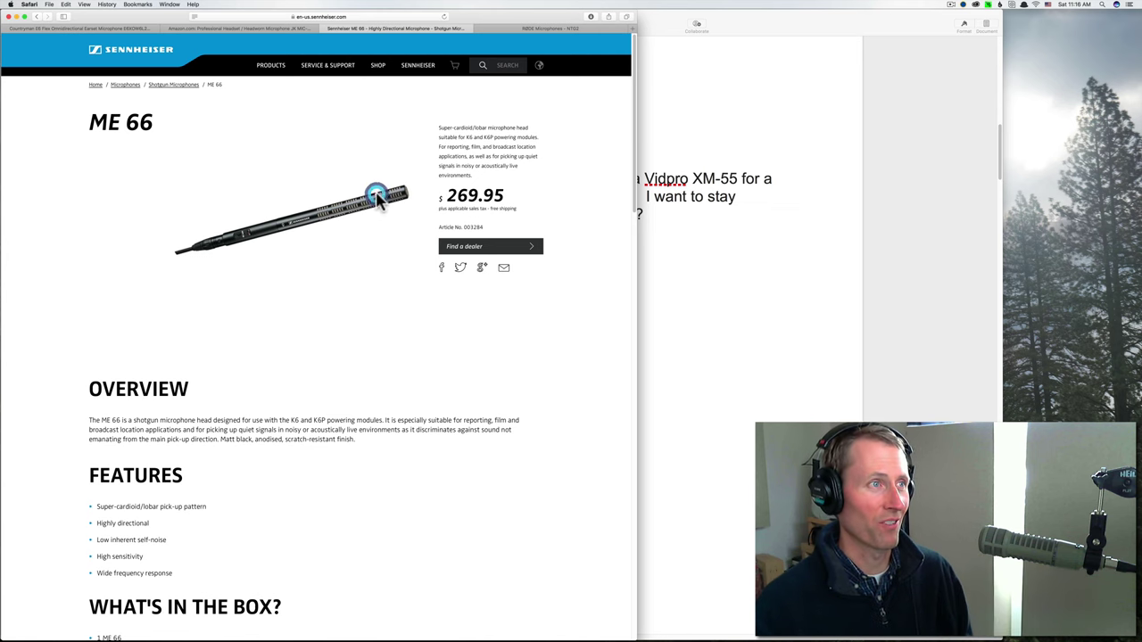
# Step: Switch to the RØDE NTG2 shotgun microphone product page
pyautogui.click(533, 29)
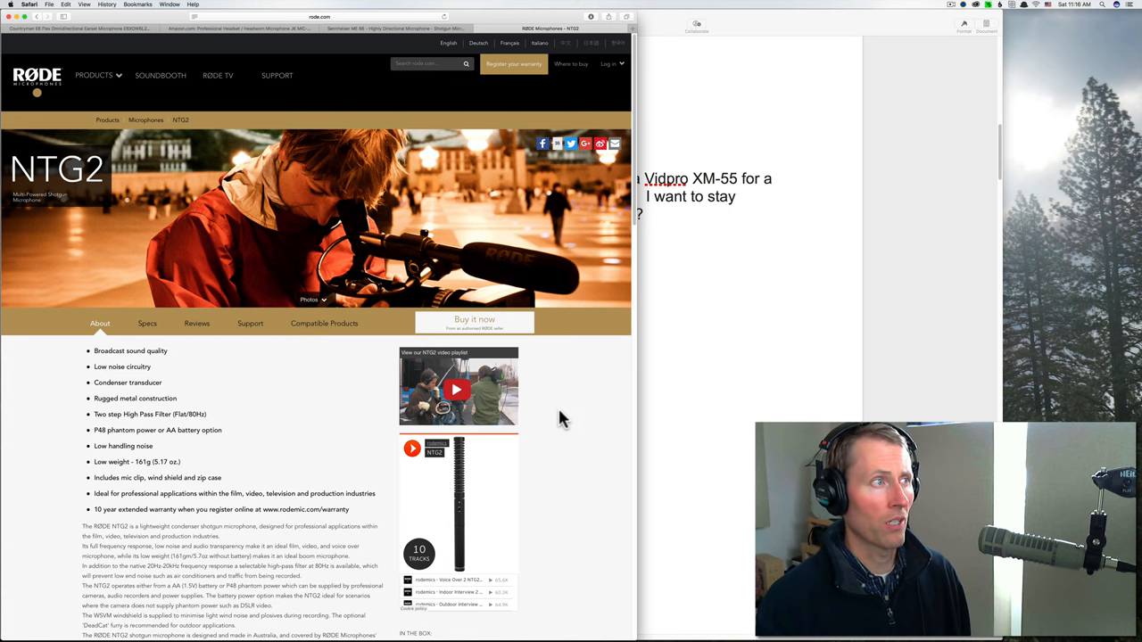
pyautogui.scroll(-5, 557, 406)
pyautogui.scroll(5, 560, 413)
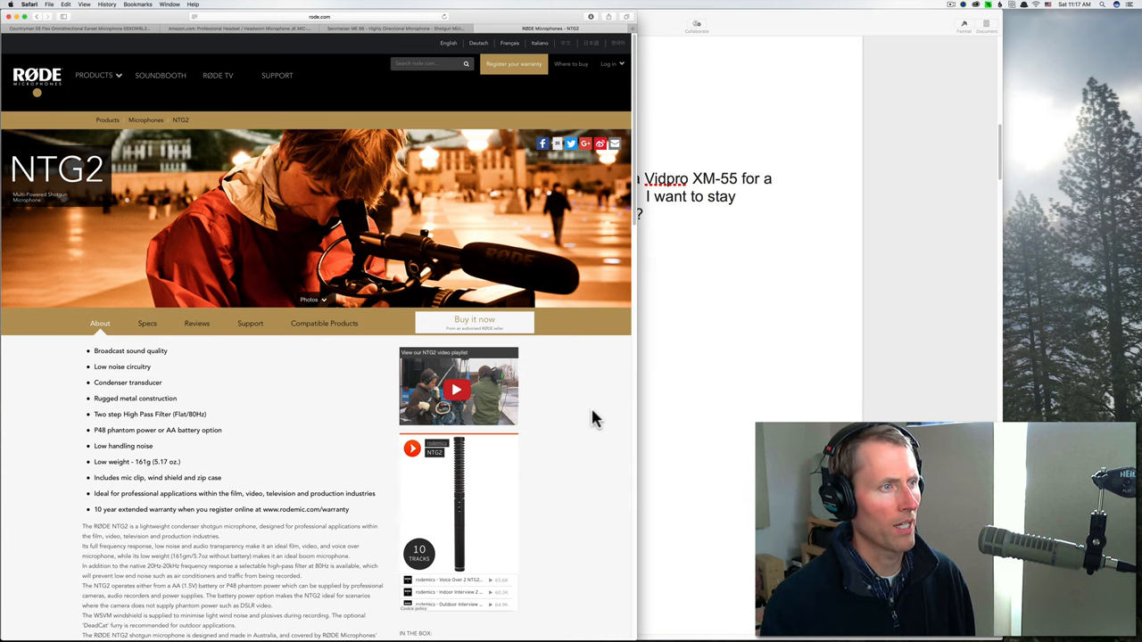
# Step: Bring Pages forward to the letter about sound recorder gain and noise floor
pyautogui.click(785, 373)
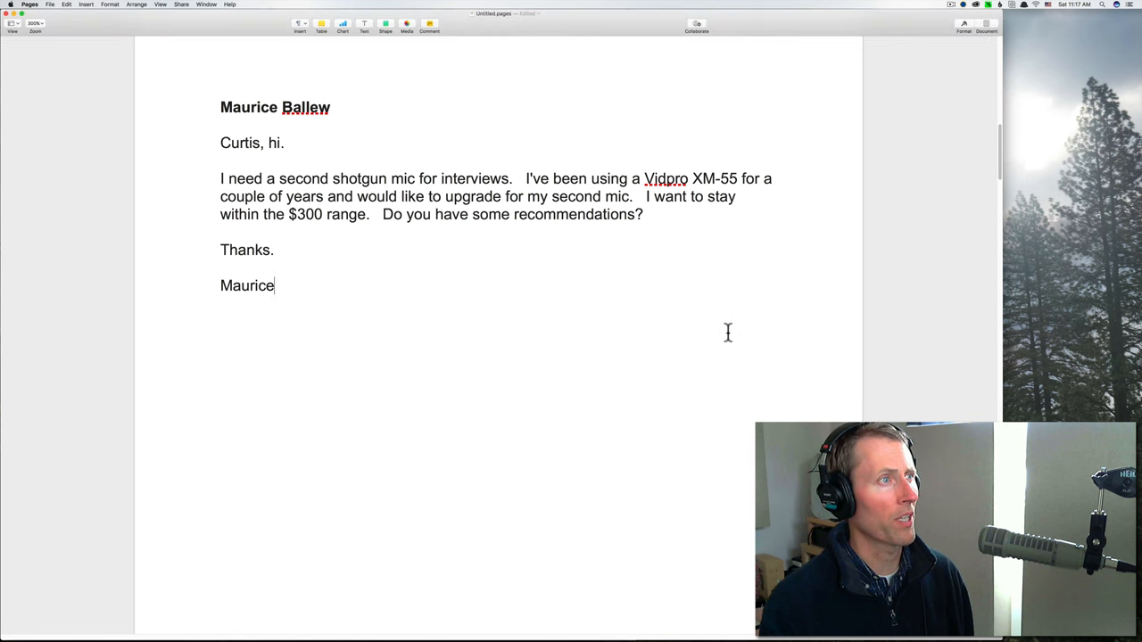
pyautogui.scroll(-10, 727, 332)
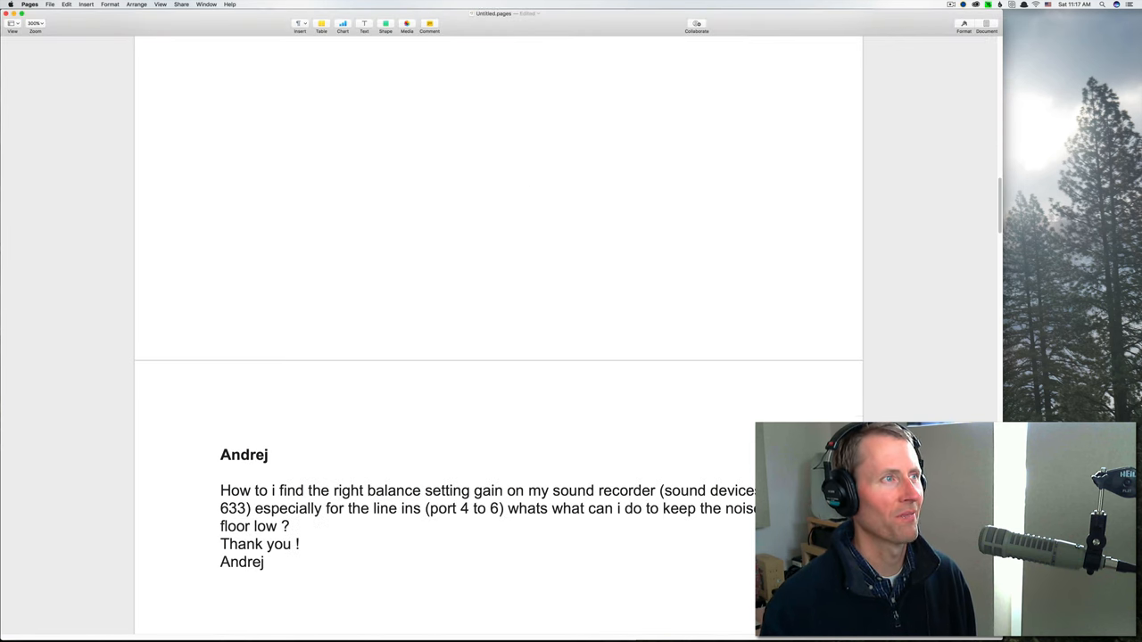
pyautogui.scroll(-5, 678, 367)
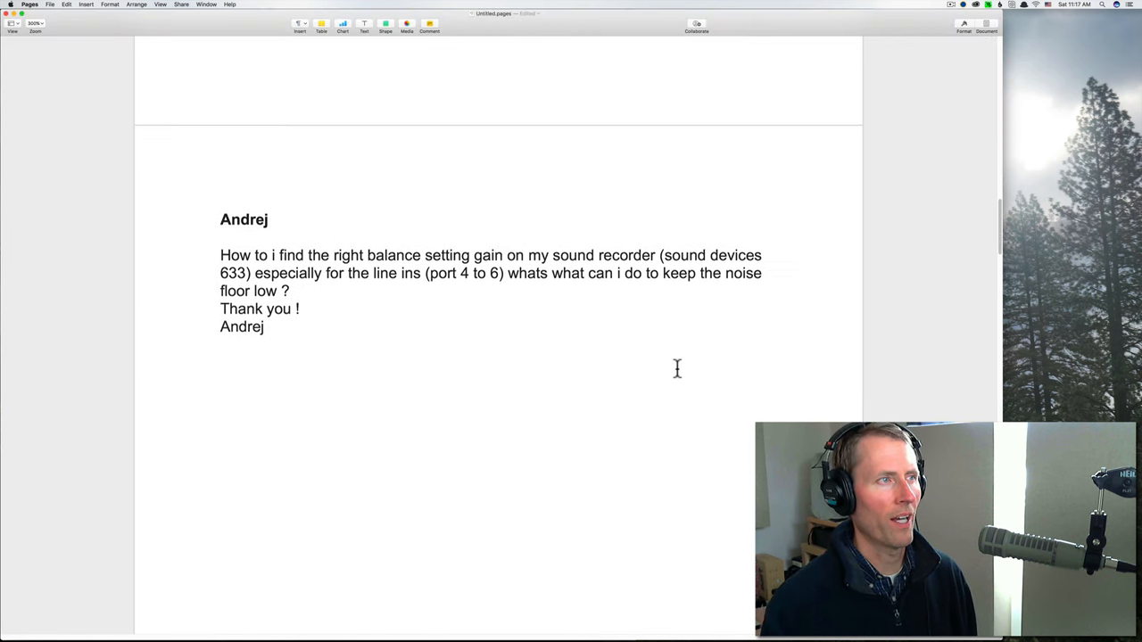
pyautogui.scroll(-4, 678, 368)
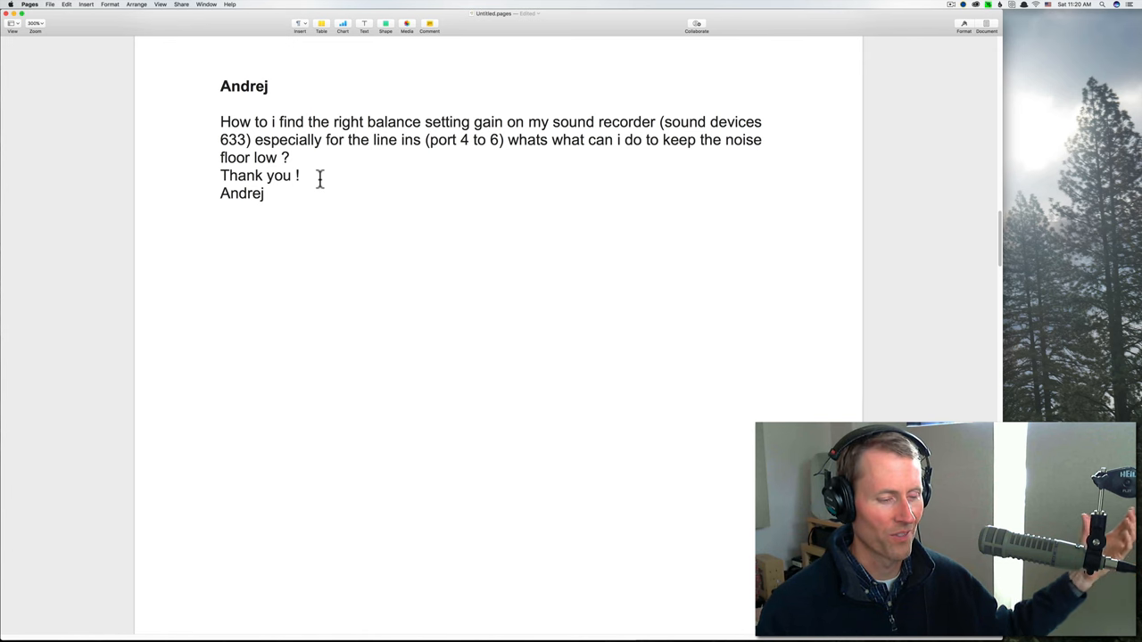
pyautogui.click(318, 178)
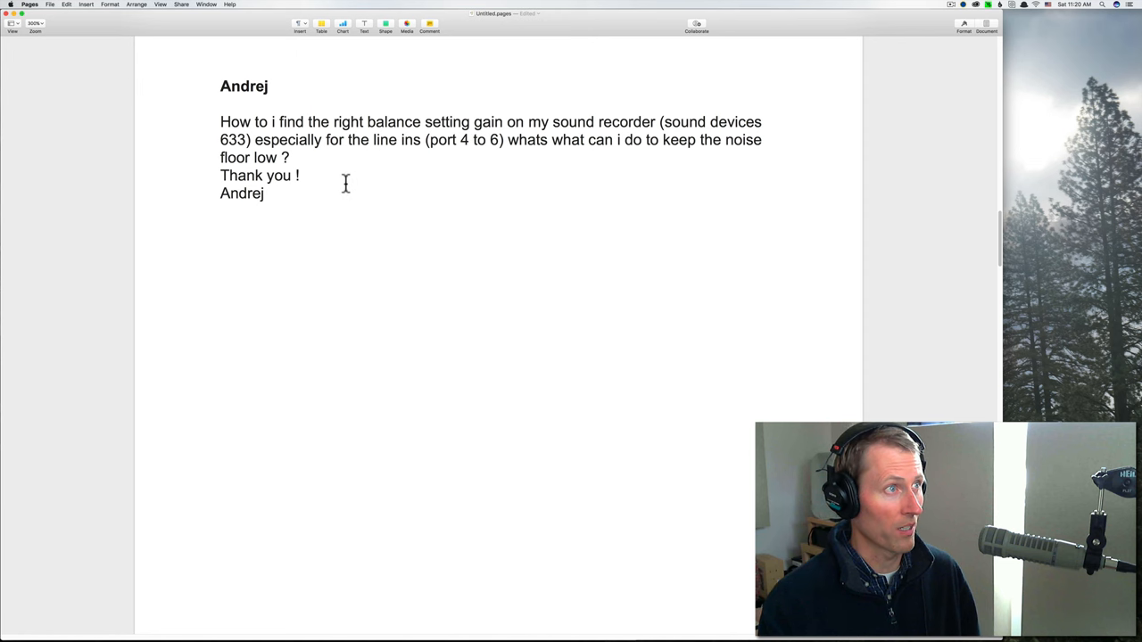
pyautogui.scroll(-10, 350, 179)
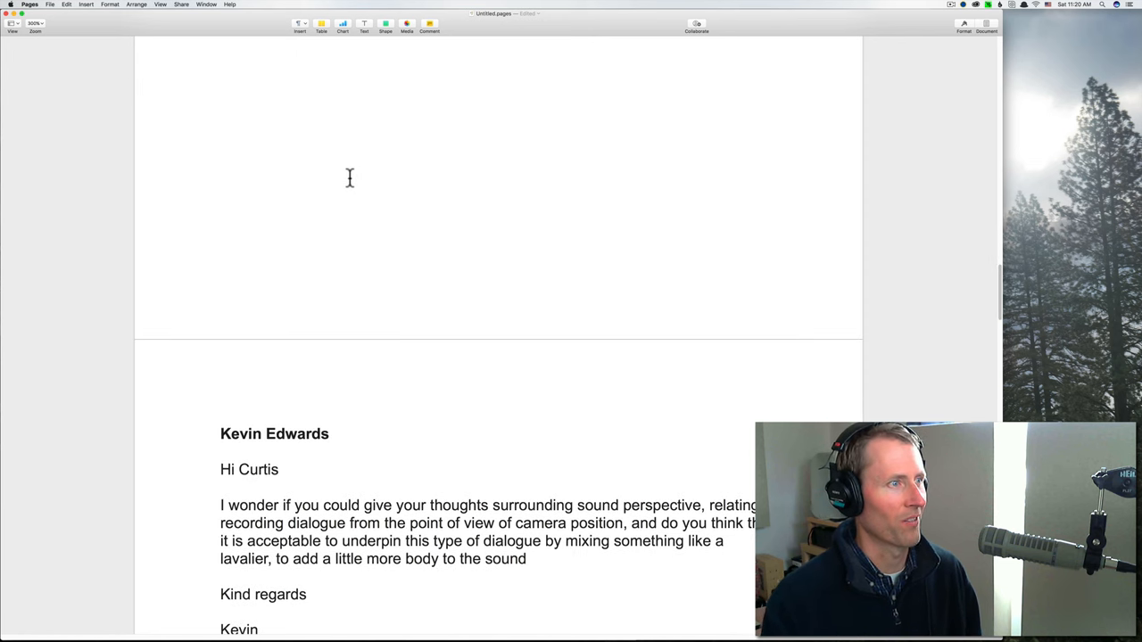
pyautogui.scroll(-3, 360, 309)
pyautogui.scroll(-3, 349, 315)
pyautogui.scroll(-3, 350, 316)
pyautogui.scroll(-1, 352, 316)
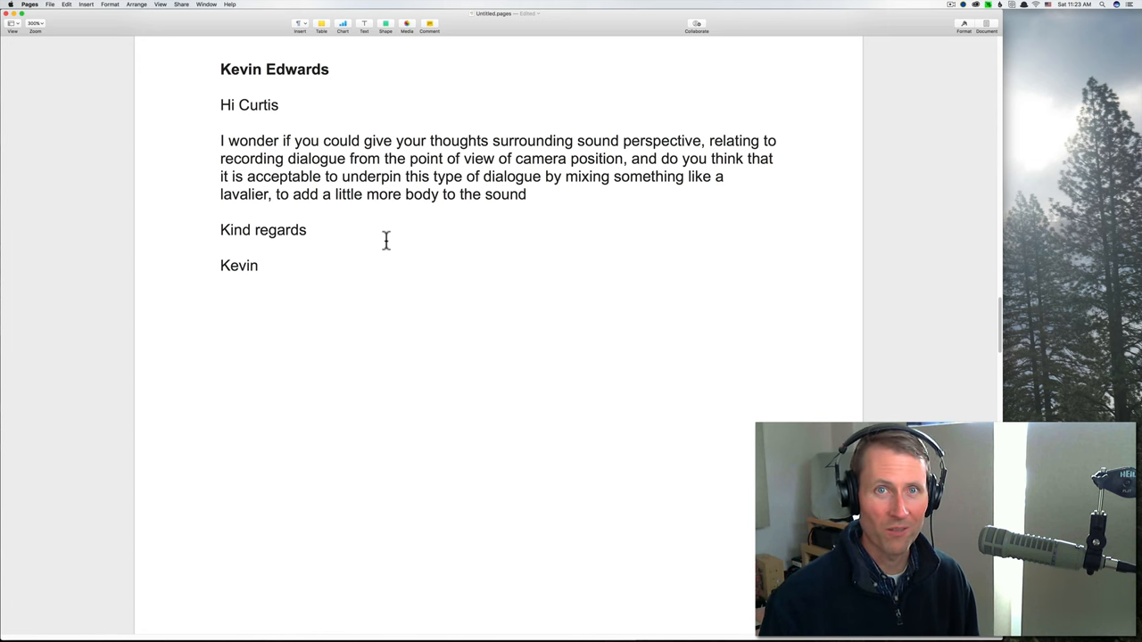
pyautogui.scroll(-10, 357, 267)
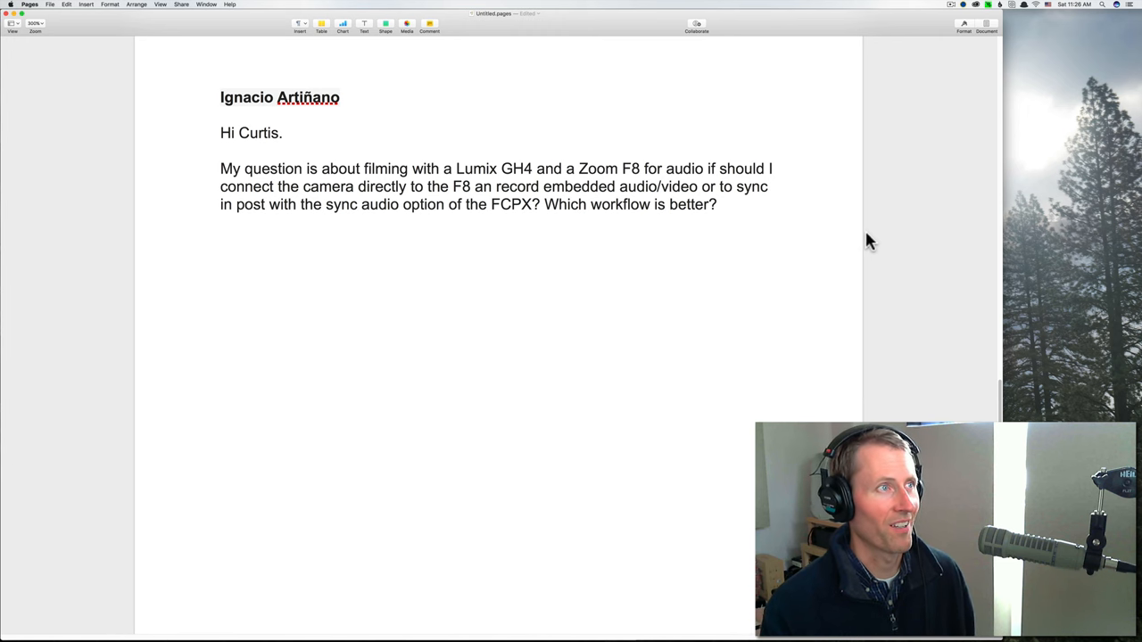
pyautogui.scroll(-1, 863, 233)
pyautogui.scroll(-2, 856, 248)
pyautogui.scroll(-5, 857, 253)
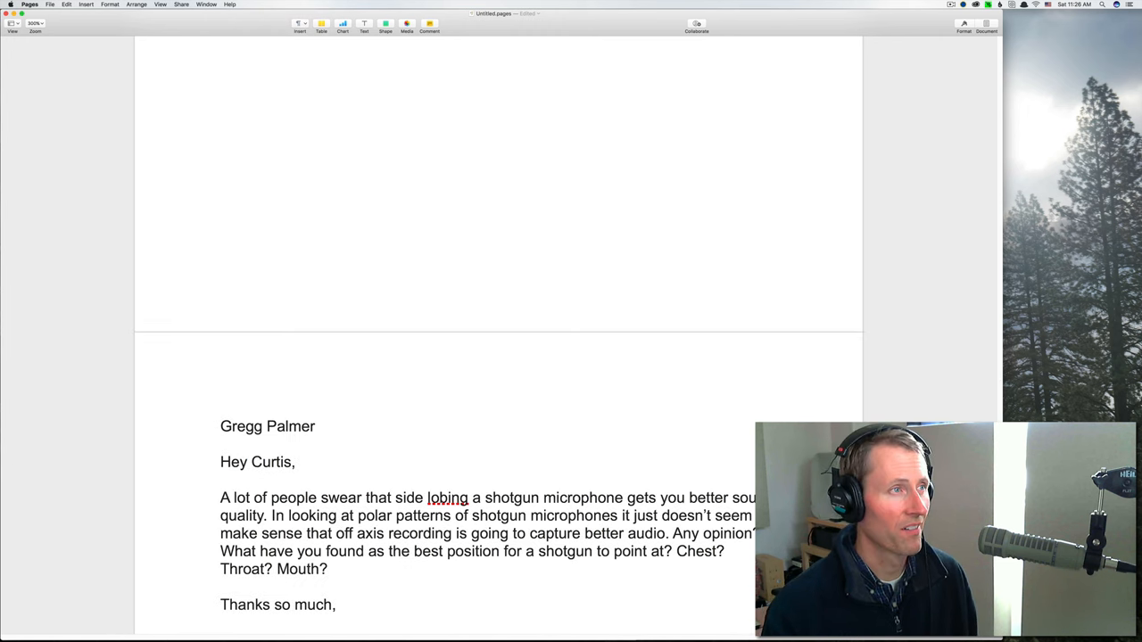
pyautogui.scroll(-2, 844, 262)
pyautogui.scroll(-4, 833, 262)
pyautogui.scroll(-3, 834, 264)
pyautogui.scroll(-1, 835, 264)
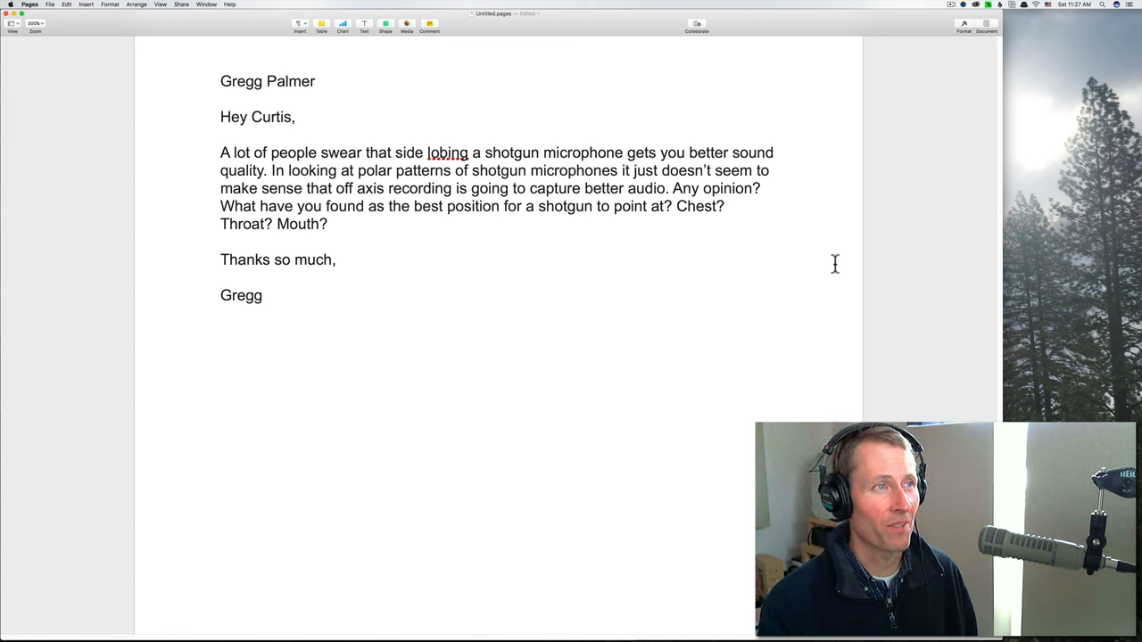
# Step: Move down to the final page listing the Homeless and Music Maker video links
pyautogui.click(843, 264)
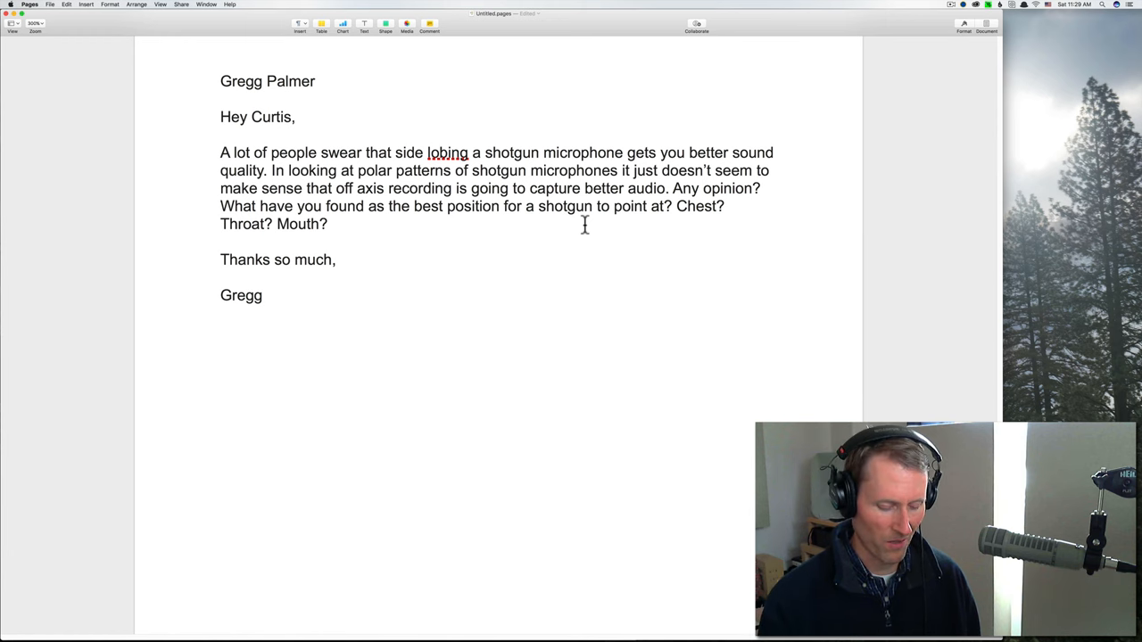
pyautogui.press('pagedown')
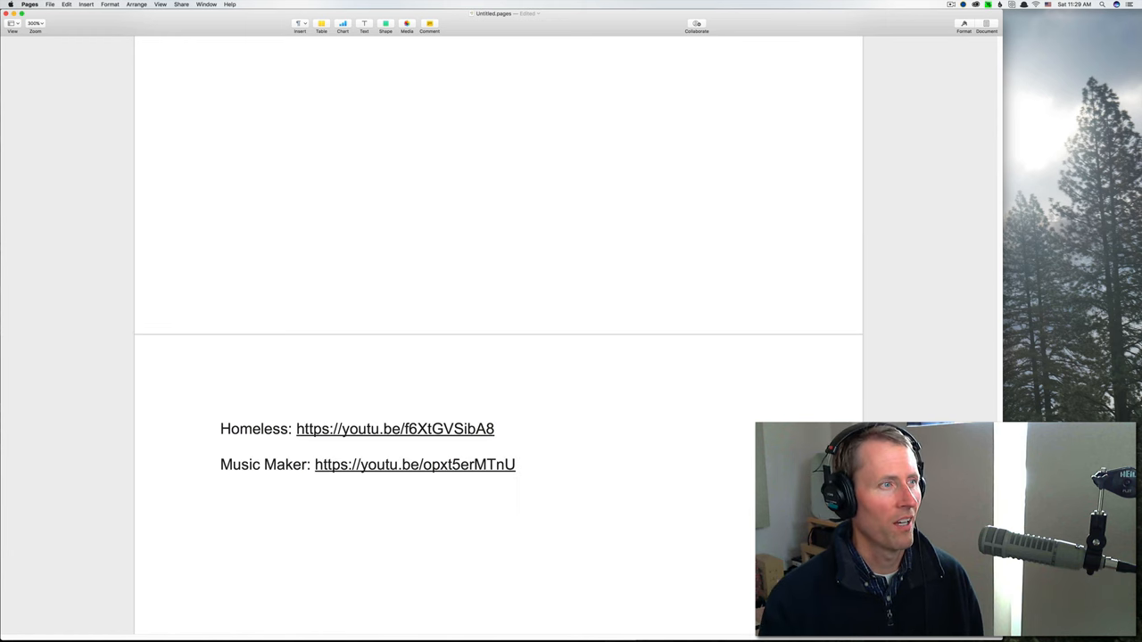
pyautogui.scroll(-1, 599, 369)
pyautogui.scroll(-2, 598, 370)
pyautogui.scroll(-3, 599, 370)
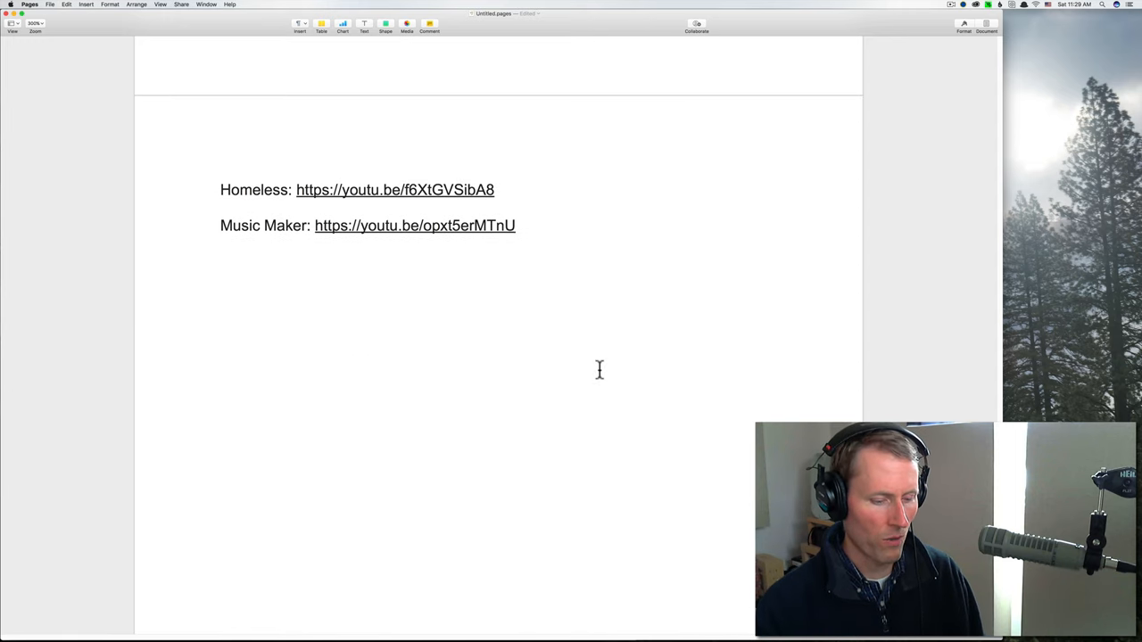